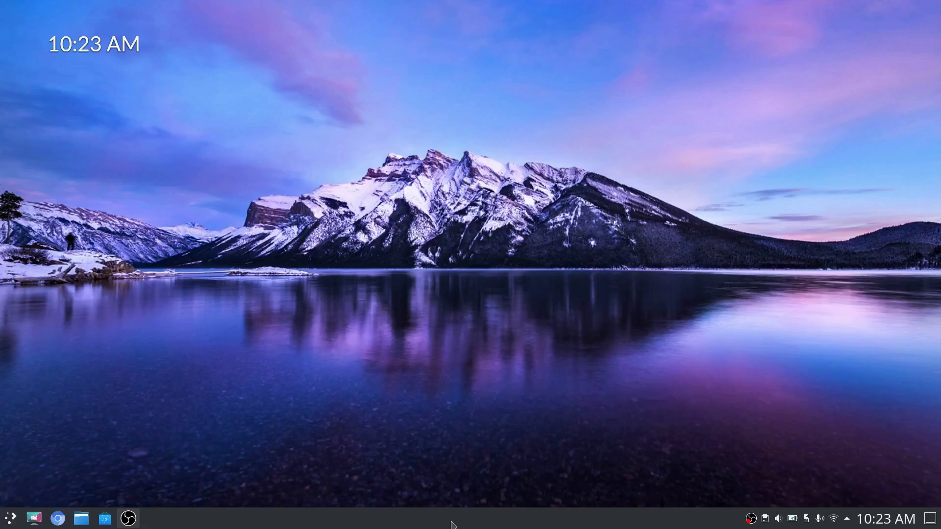
# Step: Add a panel spacer before the system tray so the tray and clock sit far right
pyautogui.rightClick(453, 524)
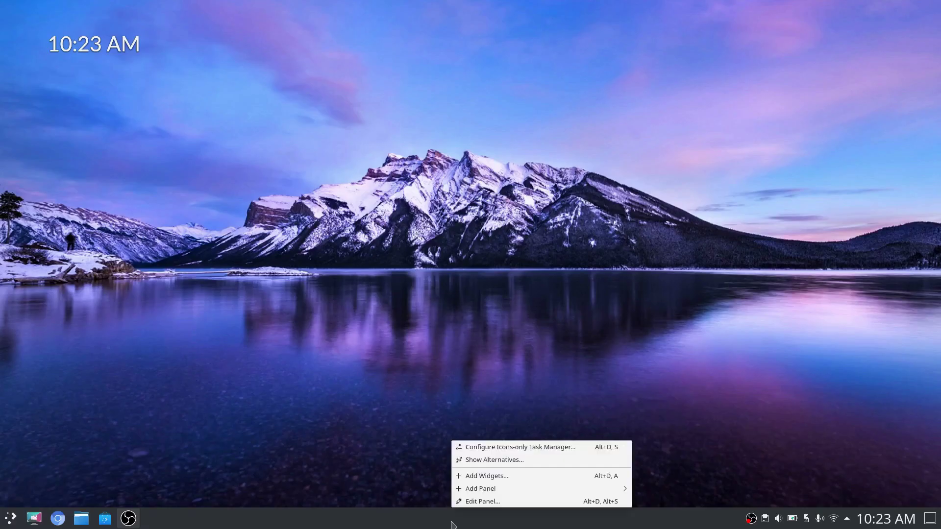
pyautogui.click(472, 502)
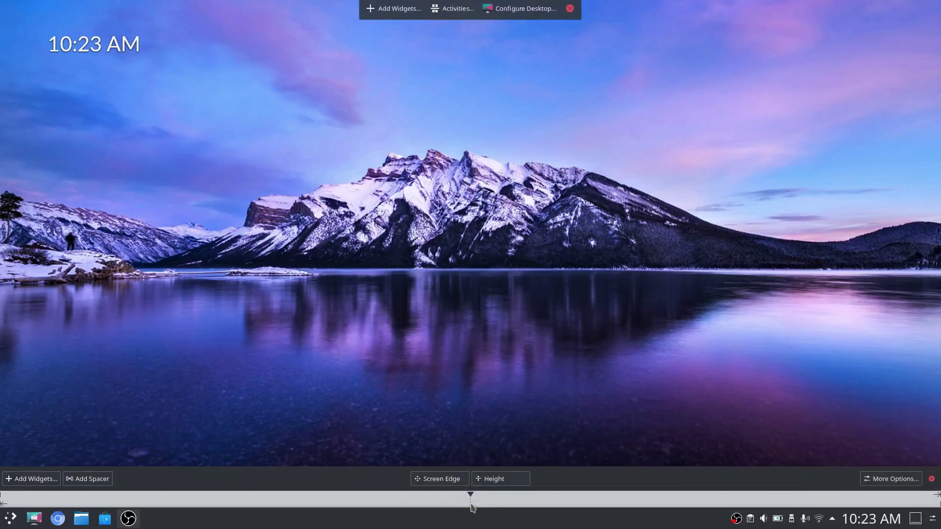
pyautogui.click(100, 480)
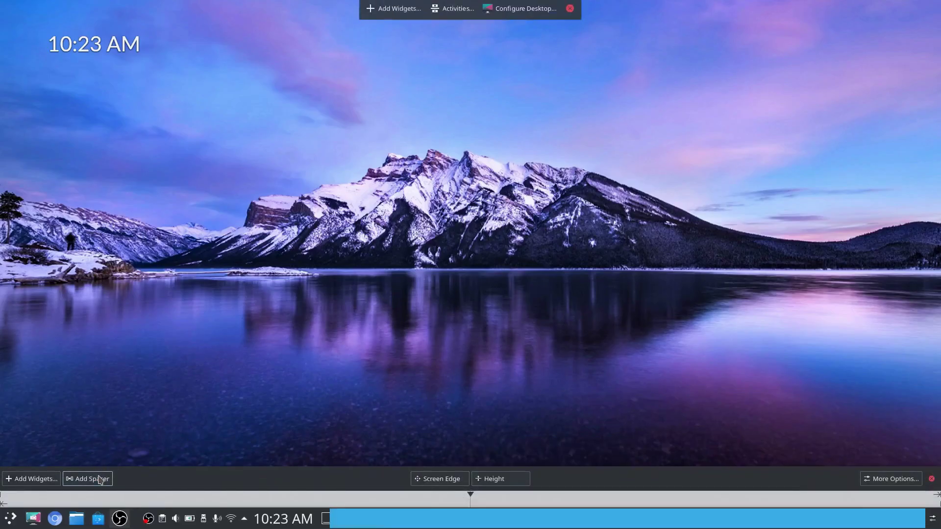
pyautogui.moveTo(647, 520)
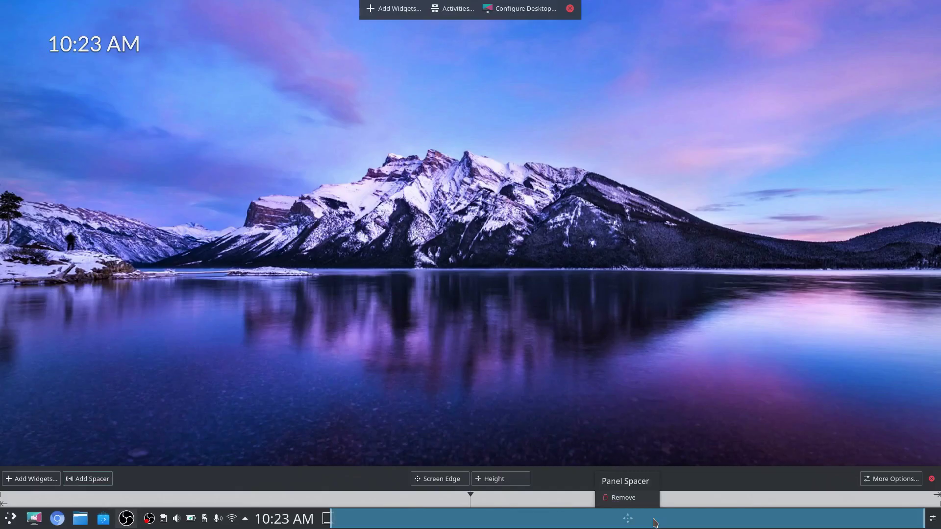
pyautogui.moveTo(656, 523); pyautogui.dragTo(147, 523)
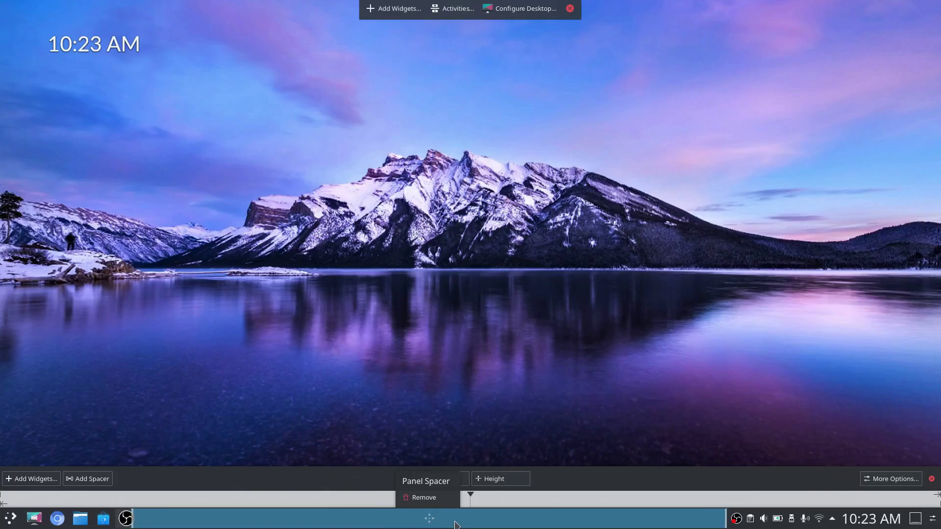
pyautogui.click(456, 324)
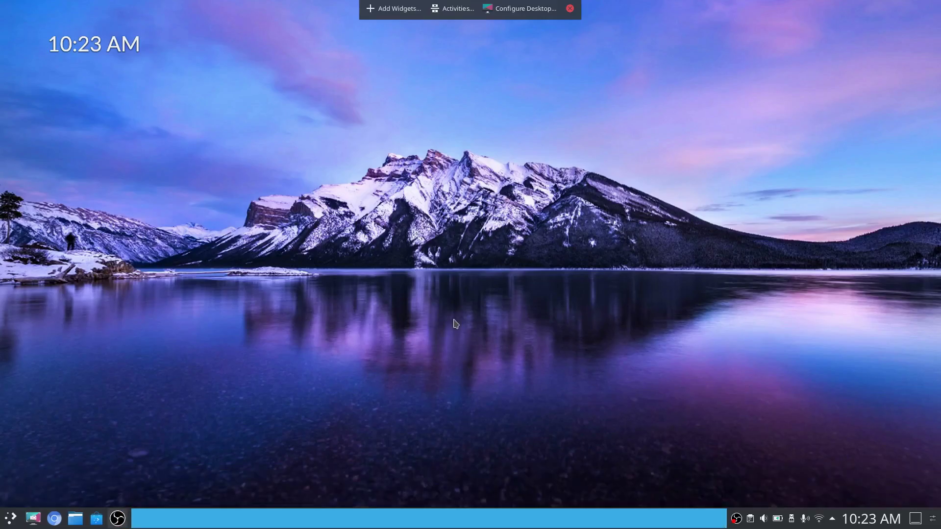
# Step: Add a second panel spacer right after the launcher so the application icons are centred
pyautogui.rightClick(532, 519)
pyautogui.click(544, 504)
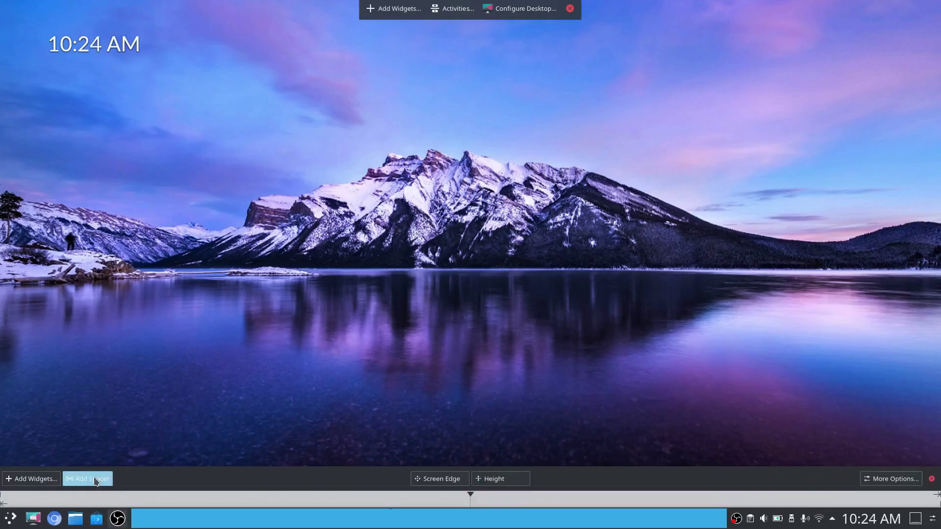
pyautogui.click(96, 481)
pyautogui.moveTo(122, 517)
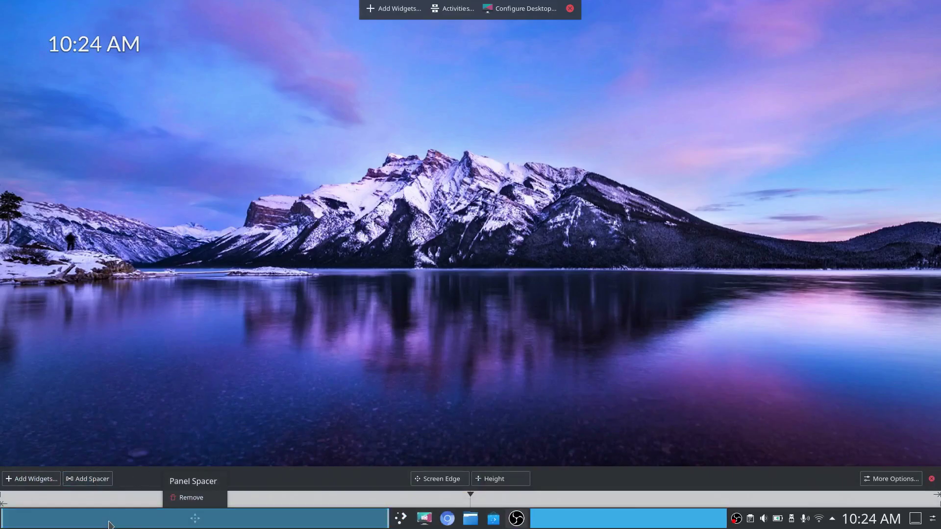
pyautogui.moveTo(109, 525); pyautogui.dragTo(363, 453)
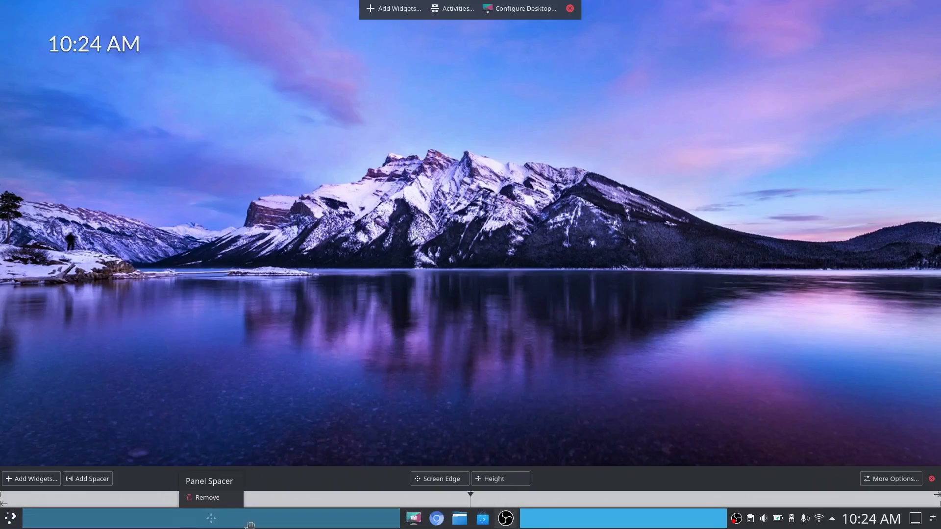
pyautogui.moveTo(405, 517)
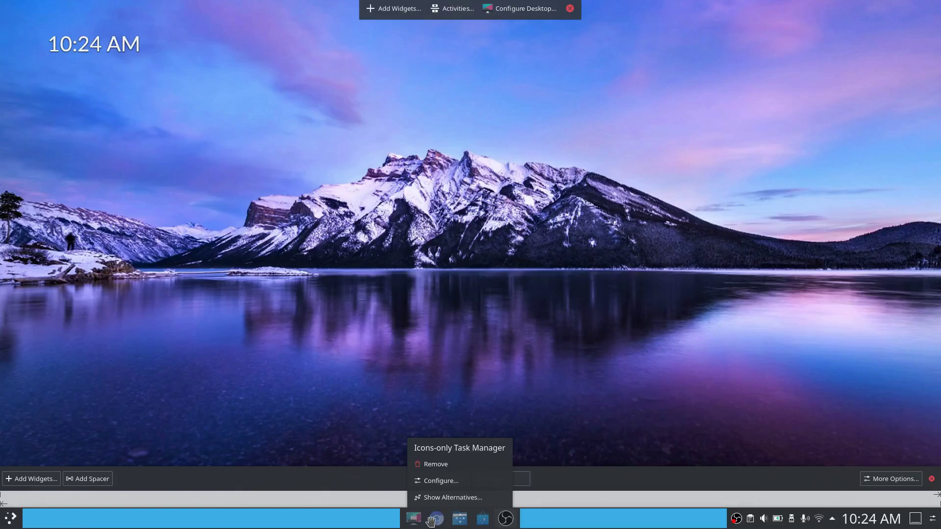
pyautogui.click(365, 301)
# Step: Exit desktop editing and pin VLC media player from Multimedia to the Task Manager
pyautogui.click(570, 8)
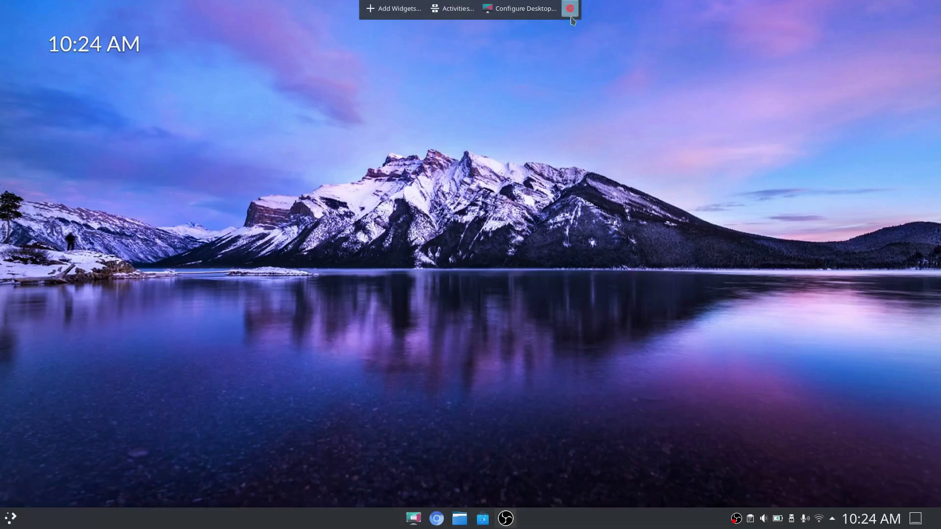
pyautogui.click(4, 520)
pyautogui.moveTo(44, 451)
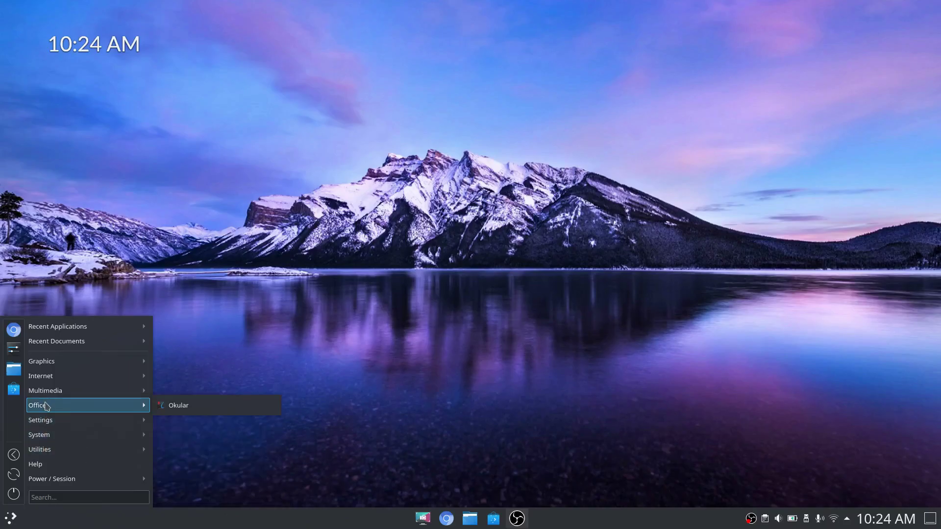
pyautogui.moveTo(46, 392)
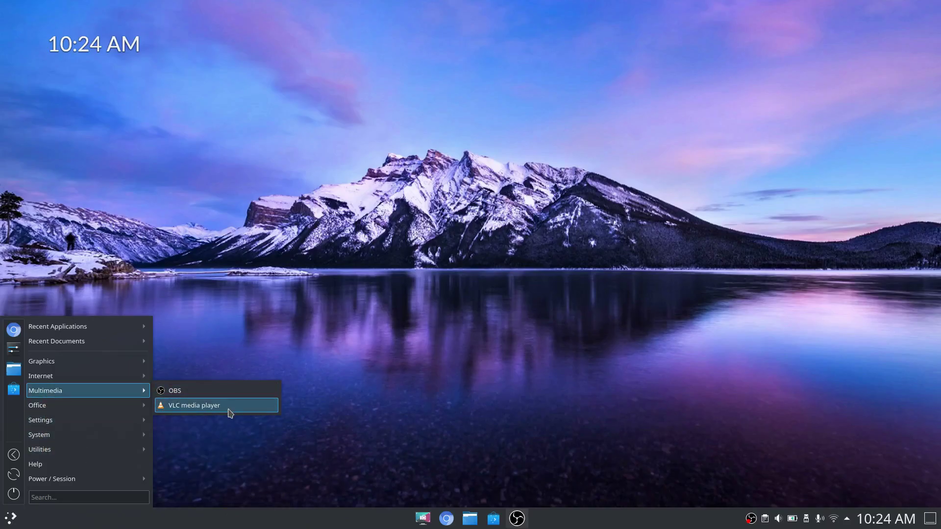
pyautogui.rightClick(205, 411)
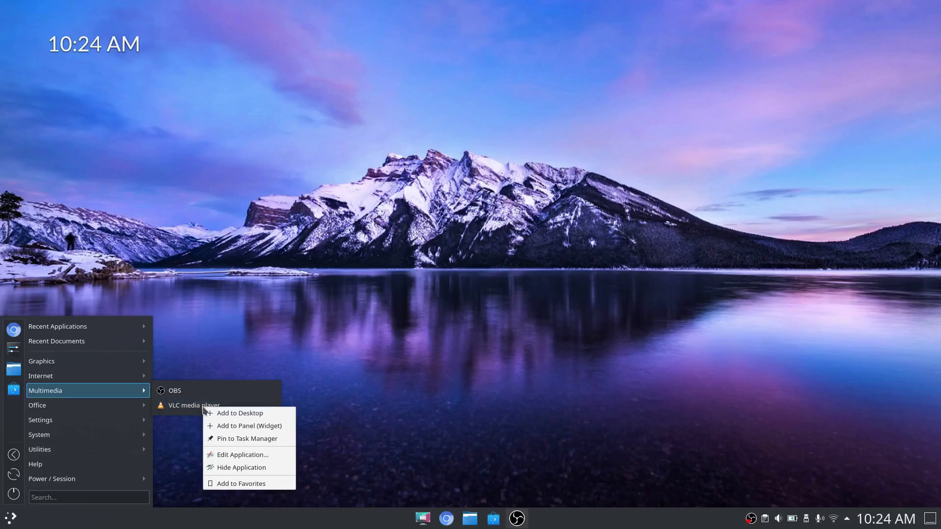
pyautogui.click(231, 438)
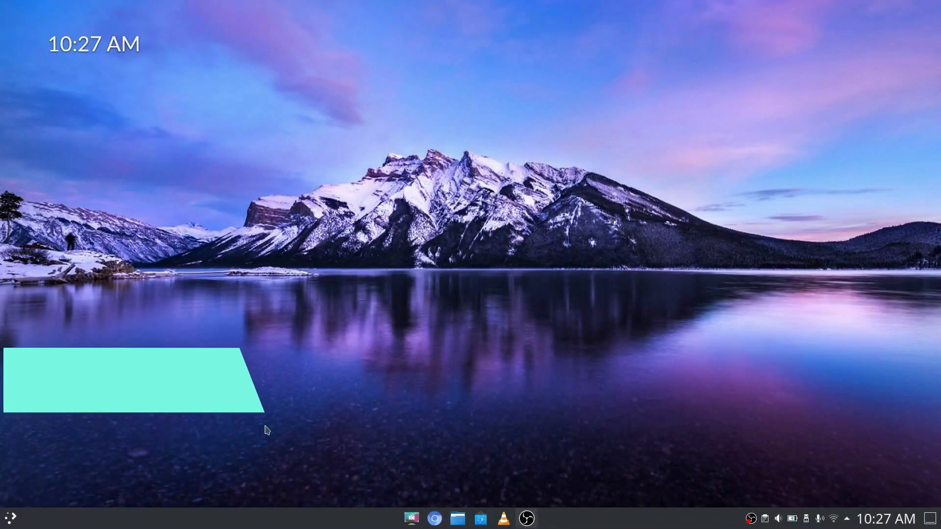
# Step: Search 'user' in the launcher, open User Manager, and bring up the avatar options
pyautogui.click(3, 526)
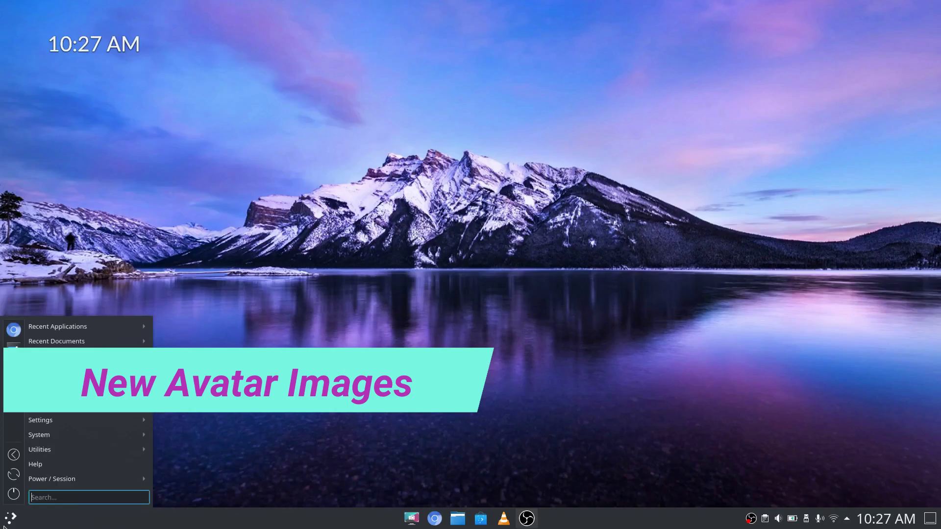
pyautogui.write('user')
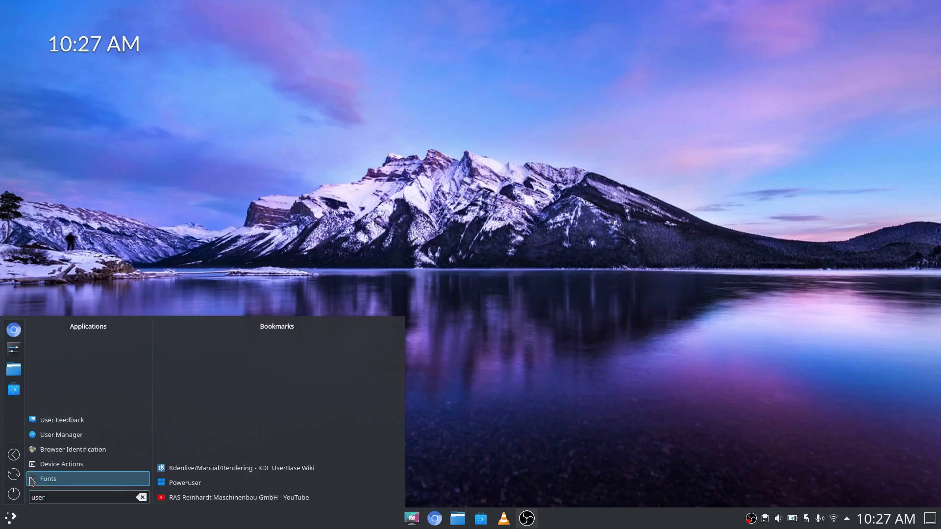
pyautogui.click(62, 435)
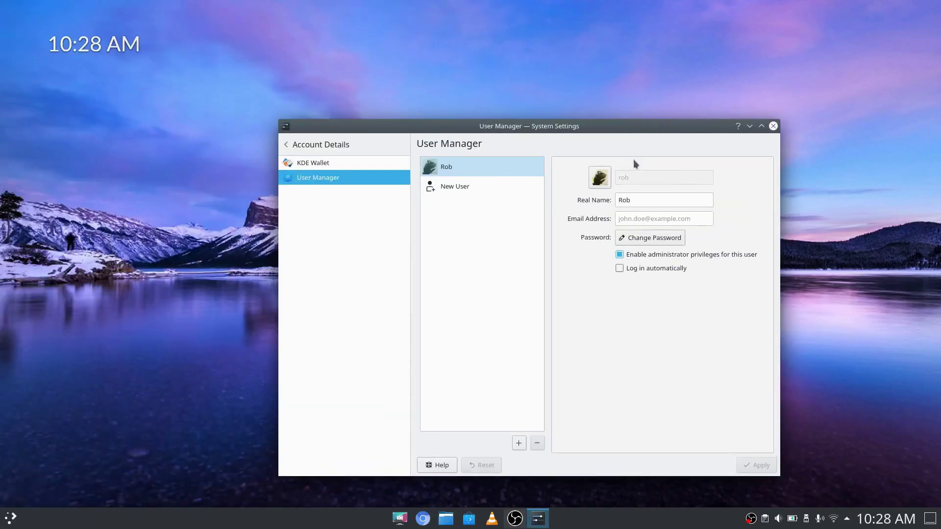
pyautogui.click(599, 177)
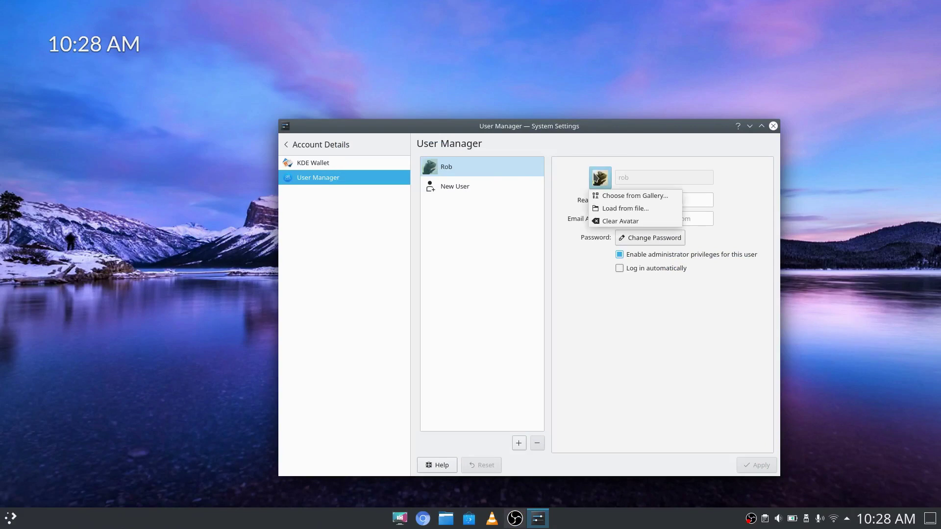
# Step: Choose the Dog picture from the avatar gallery and apply it
pyautogui.click(598, 196)
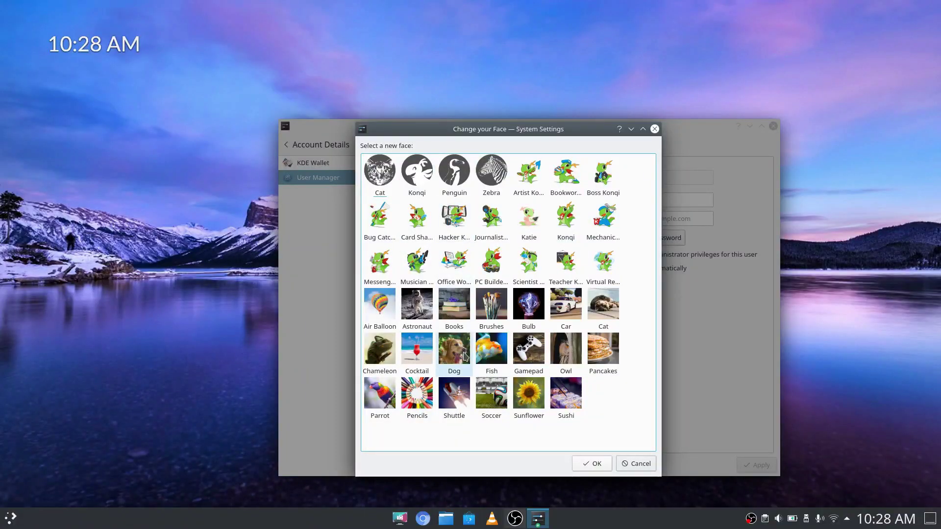
pyautogui.doubleClick(465, 356)
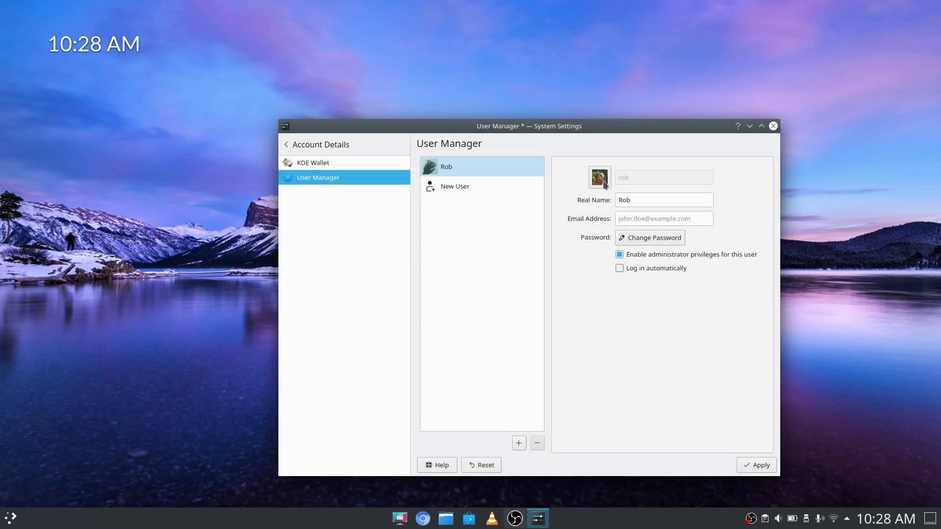
pyautogui.click(747, 471)
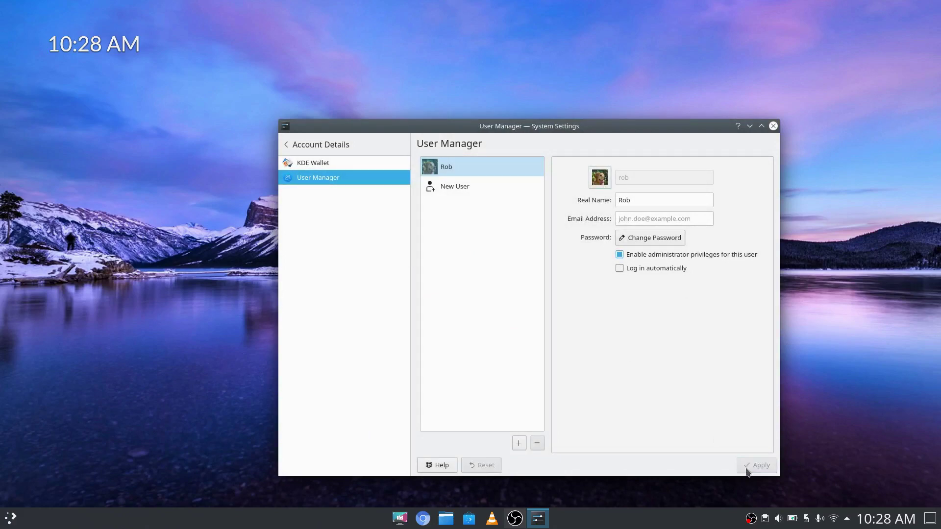
# Step: Close System Settings, start a logout from the launcher, then cancel it to stay logged in
pyautogui.click(774, 127)
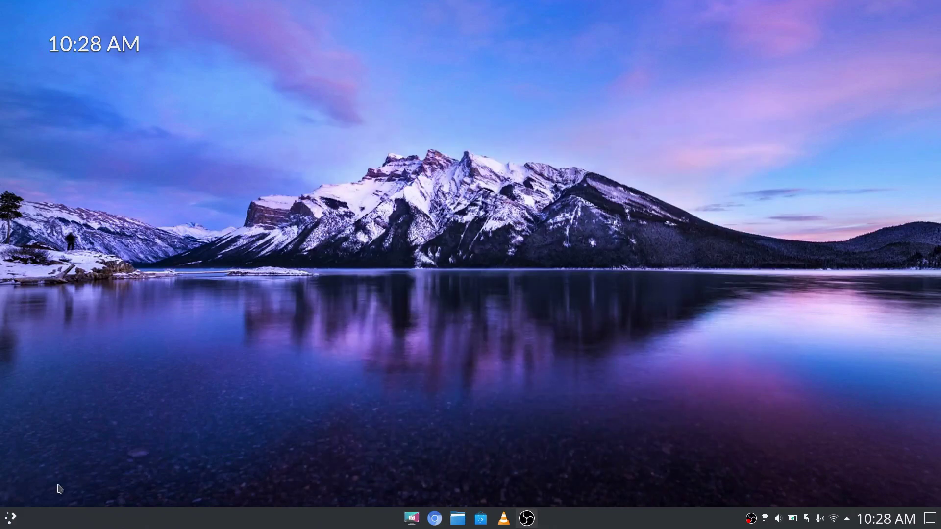
pyautogui.click(11, 519)
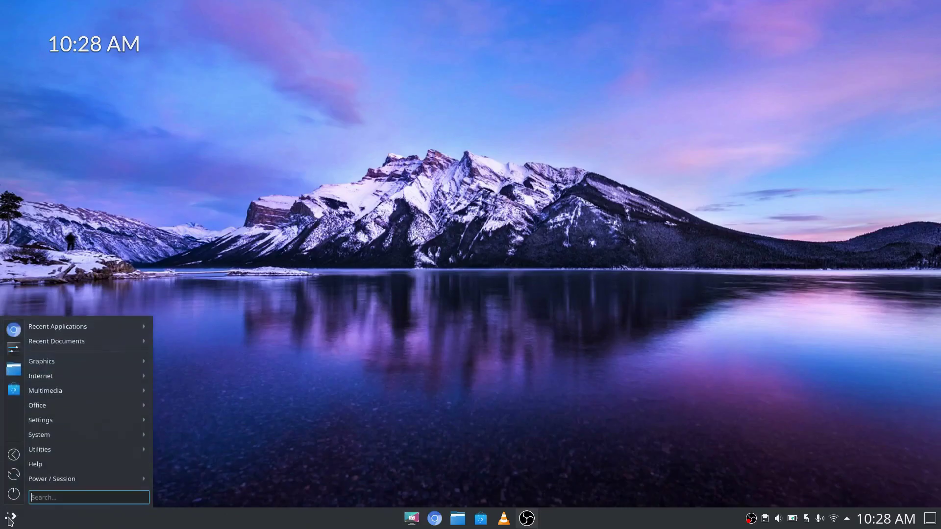
pyautogui.click(14, 456)
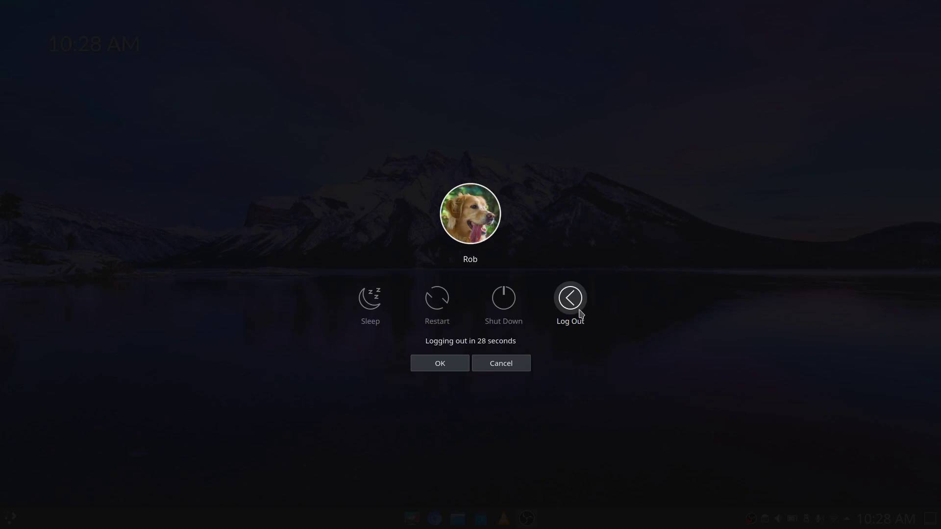
pyautogui.click(496, 368)
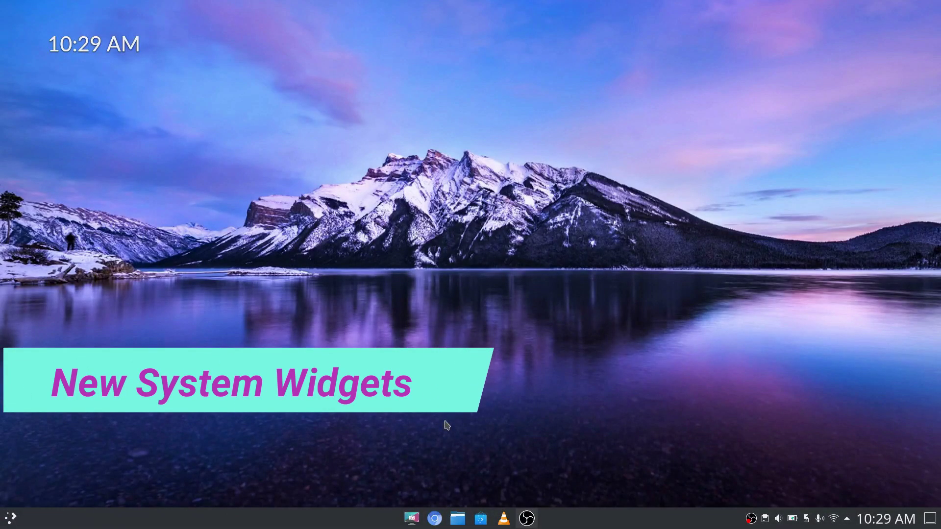
# Step: Open Add Widgets from the desktop menu and drag Total CPU Use toward the desktop
pyautogui.rightClick(242, 179)
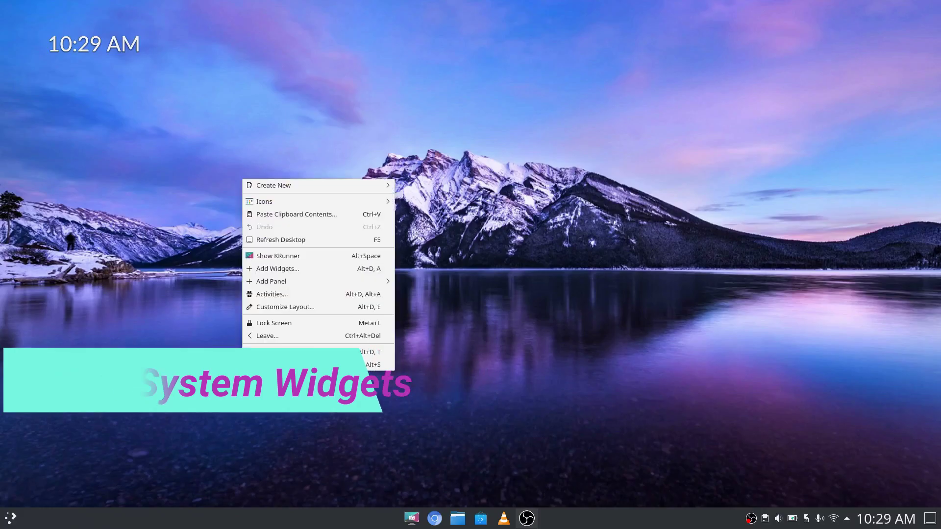
pyautogui.click(275, 268)
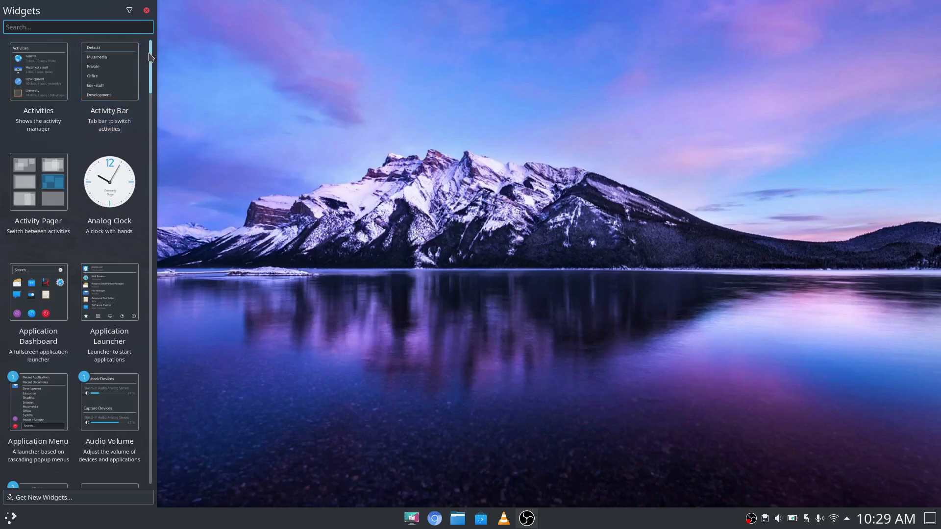
pyautogui.moveTo(151, 58); pyautogui.dragTo(154, 407)
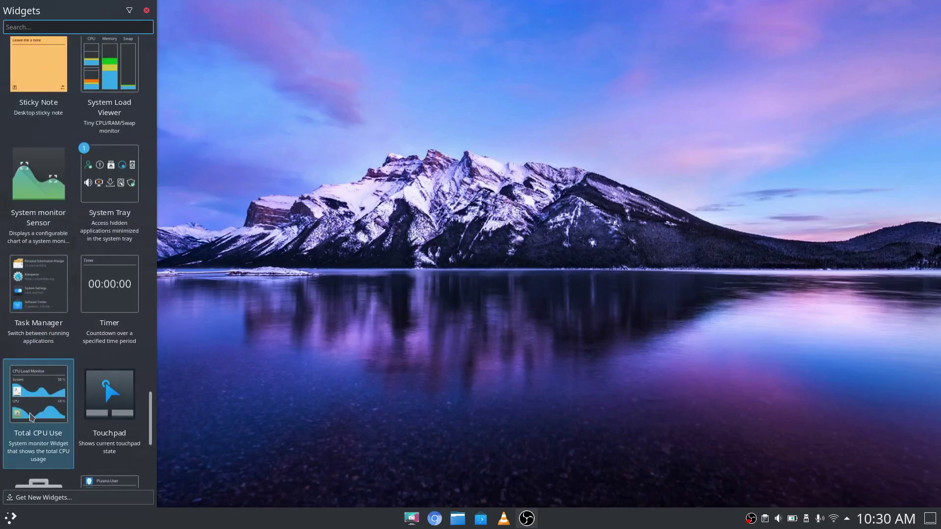
pyautogui.scroll(1, 69, 245)
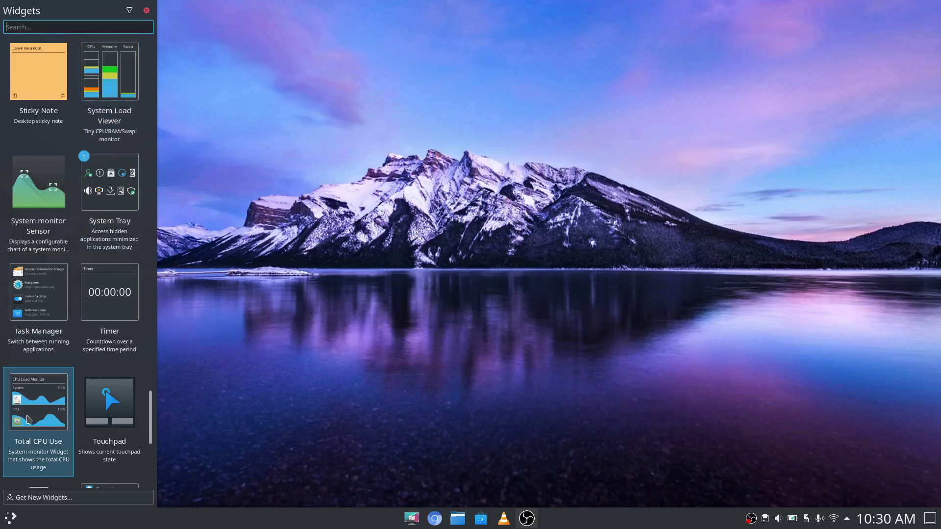
pyautogui.moveTo(29, 420); pyautogui.dragTo(660, 77)
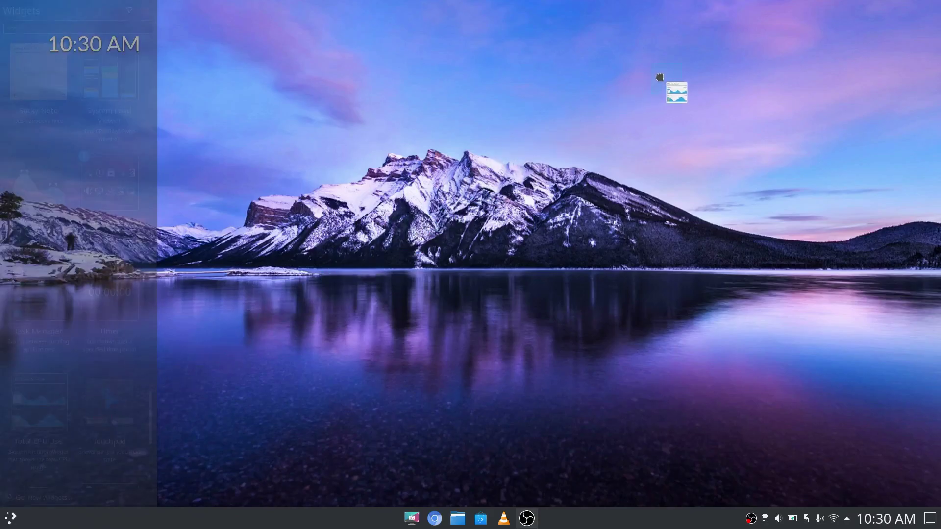
# Step: Drop Total CPU Use on the desktop, hide its background, move it top-right, and enlarge it
pyautogui.moveTo(552, 116); pyautogui.dragTo(552, 117)
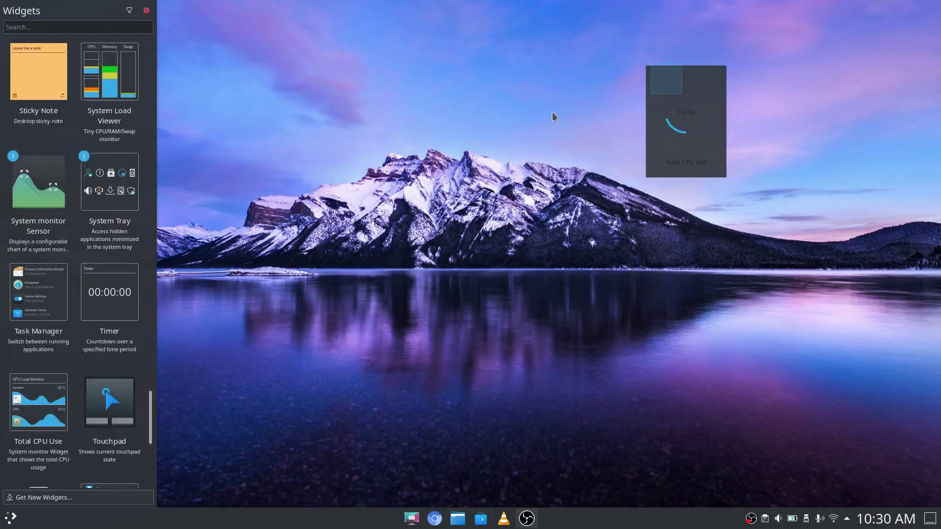
pyautogui.press('Escape')
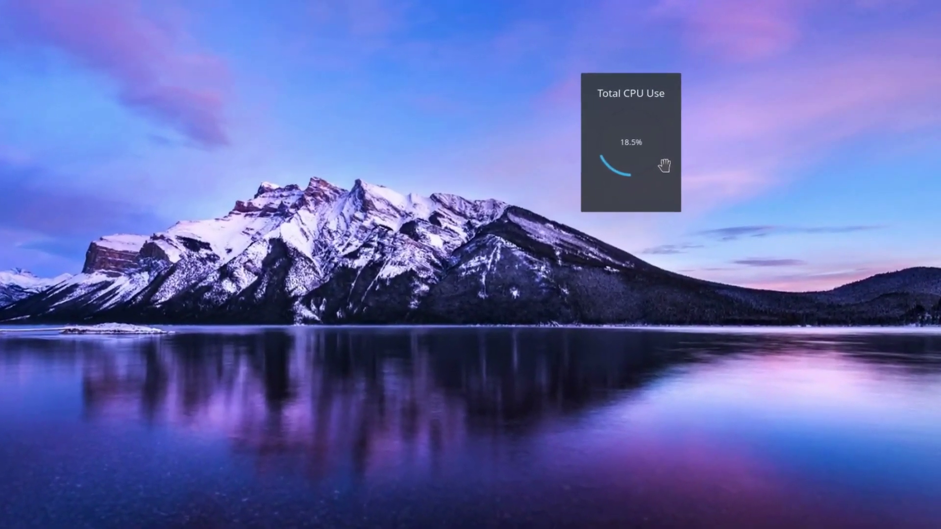
pyautogui.moveTo(664, 166)
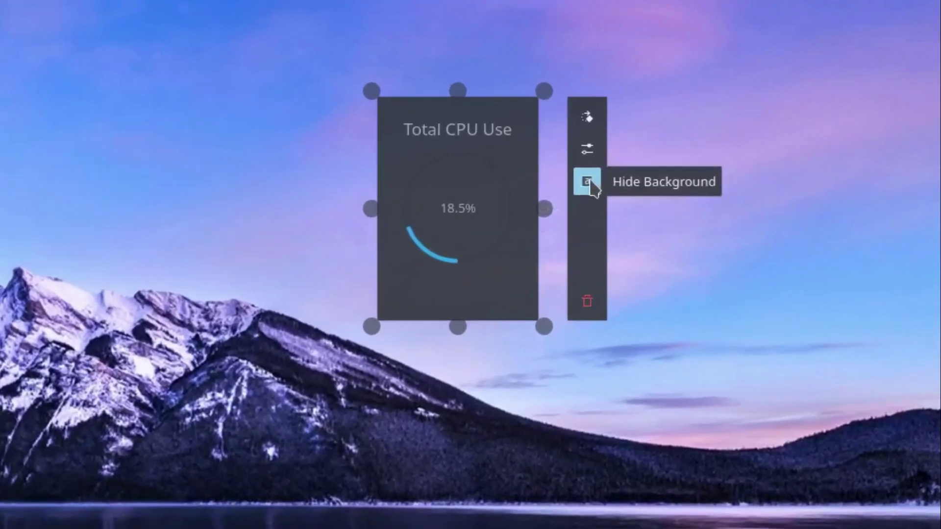
pyautogui.click(623, 166)
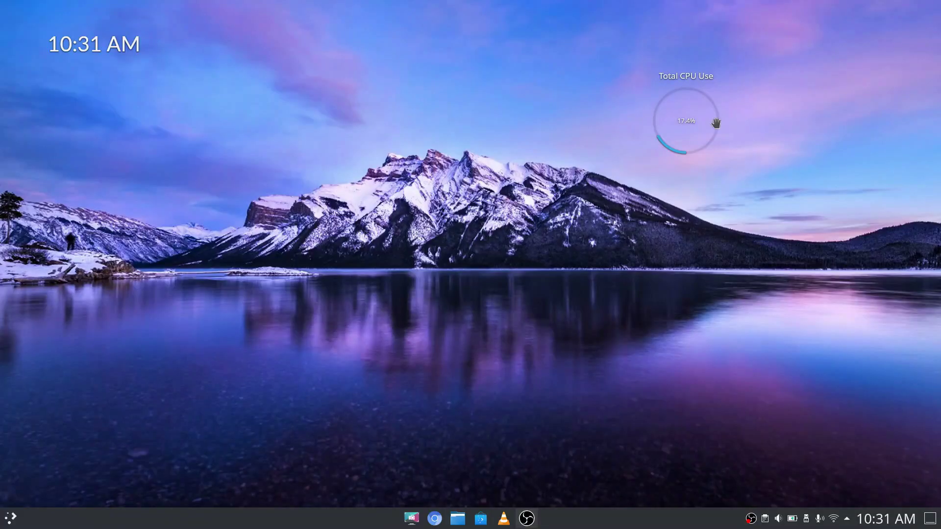
pyautogui.moveTo(716, 123); pyautogui.dragTo(849, 107)
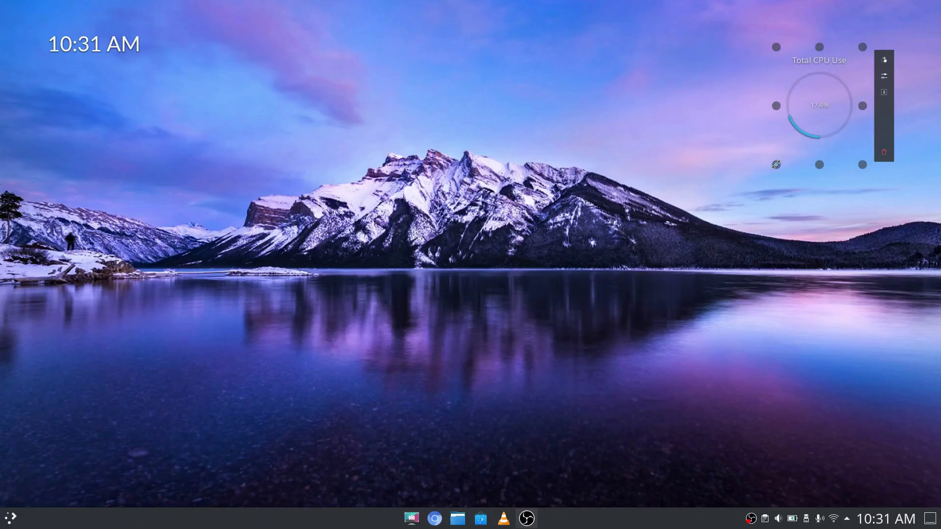
pyautogui.moveTo(775, 165); pyautogui.dragTo(737, 211)
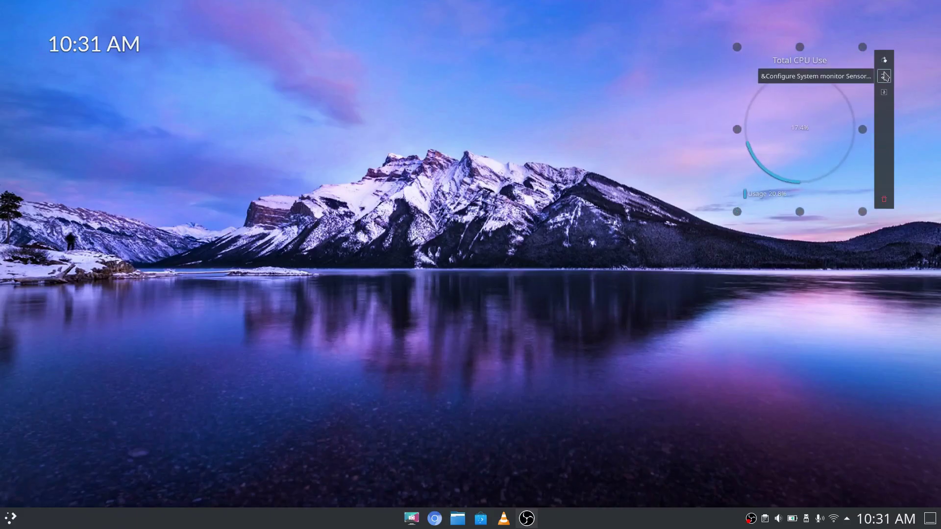
# Step: Open the CPU widget's settings, centre the window, and switch to Sensors Details
pyautogui.click(884, 77)
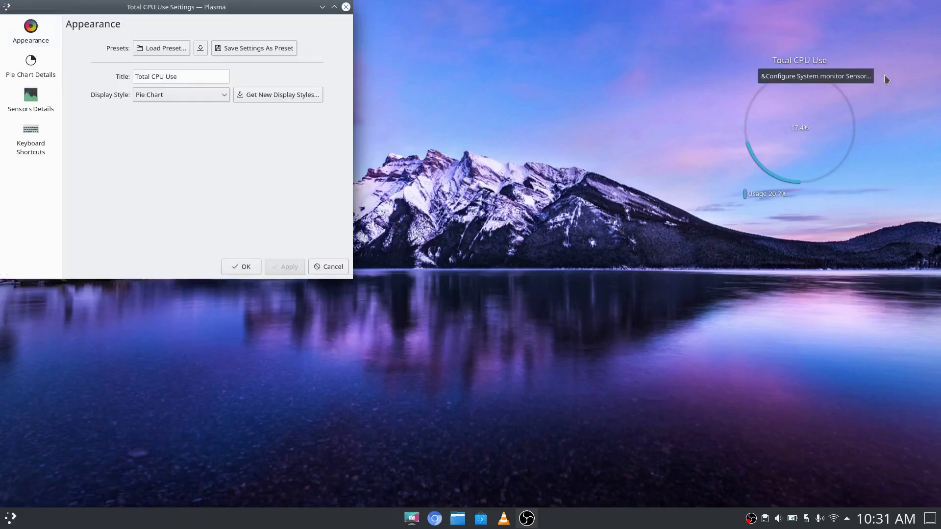
pyautogui.moveTo(182, 15); pyautogui.dragTo(425, 118)
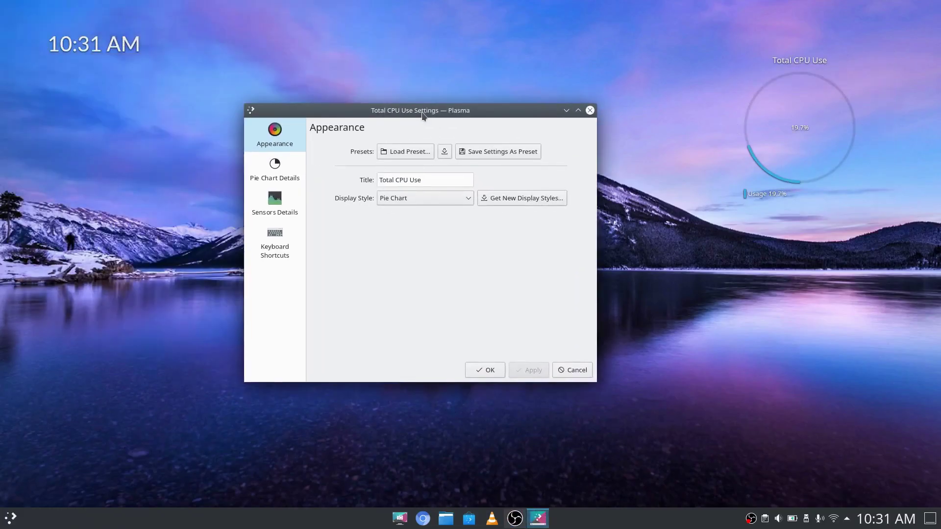
pyautogui.click(274, 167)
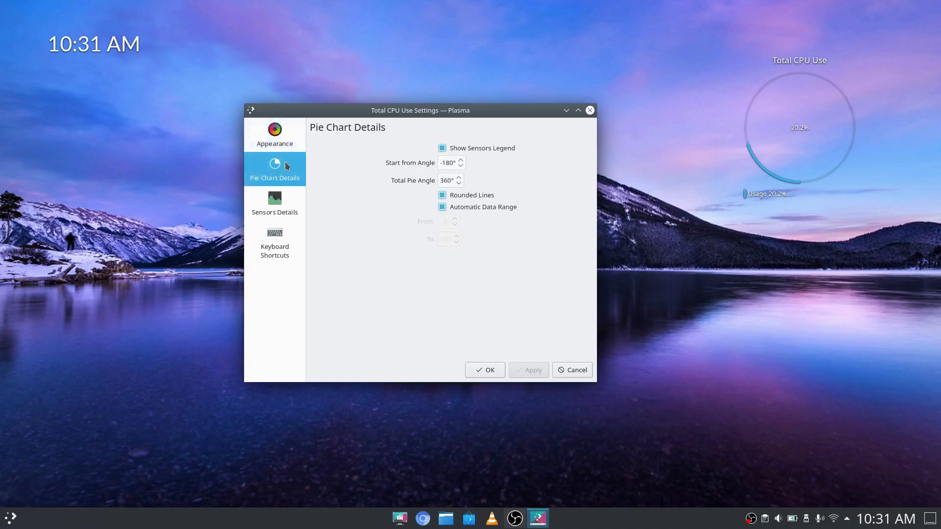
pyautogui.click(278, 135)
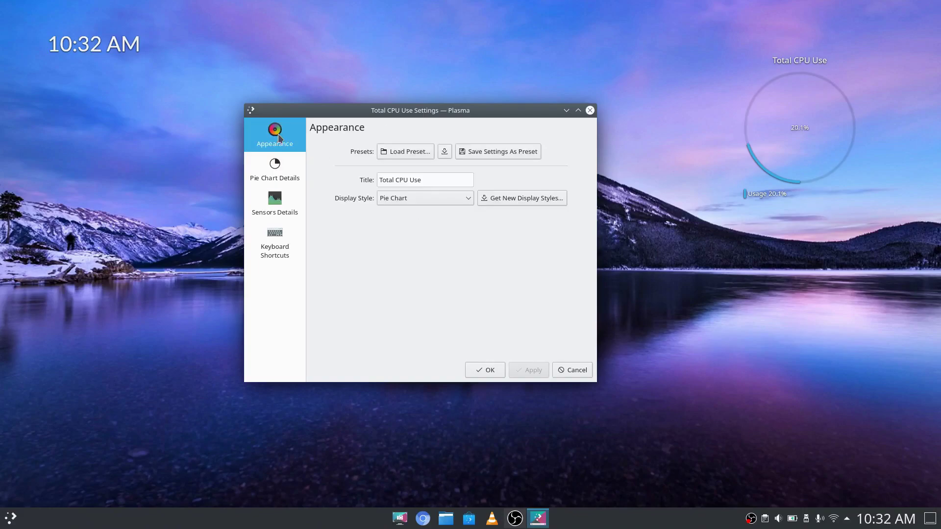
pyautogui.click(279, 205)
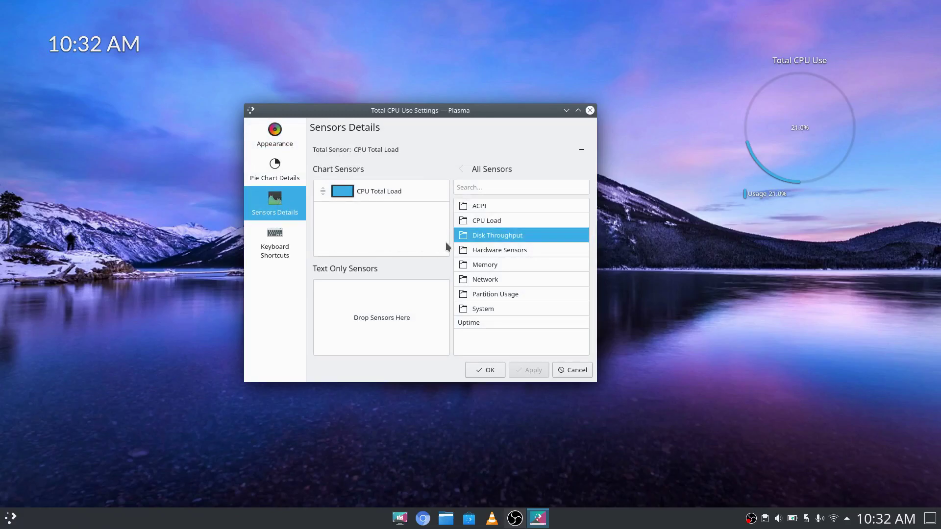
# Step: Add Allocated Memory Percentage from Memory > Physical Memory to Chart Sensors, coloured #aa55ff
pyautogui.click(484, 264)
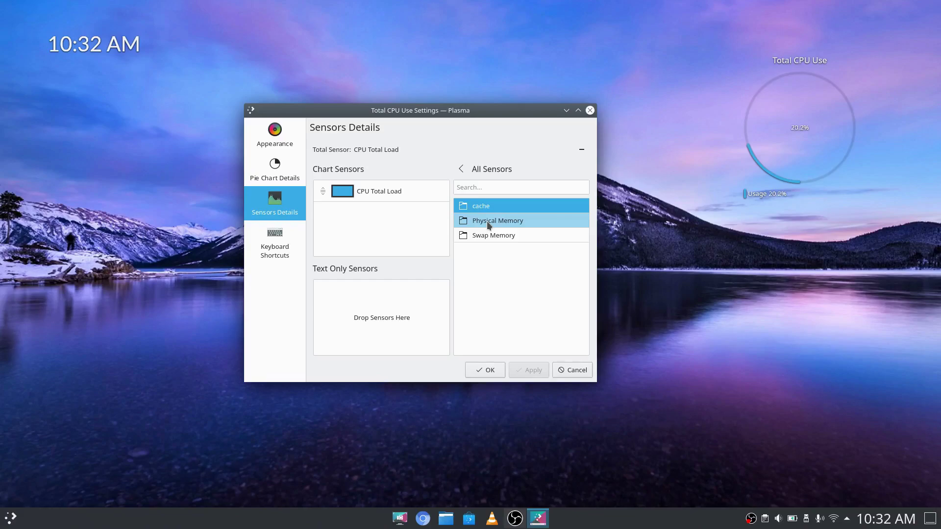
pyautogui.click(487, 221)
pyautogui.moveTo(487, 221); pyautogui.dragTo(346, 216)
pyautogui.click(346, 216)
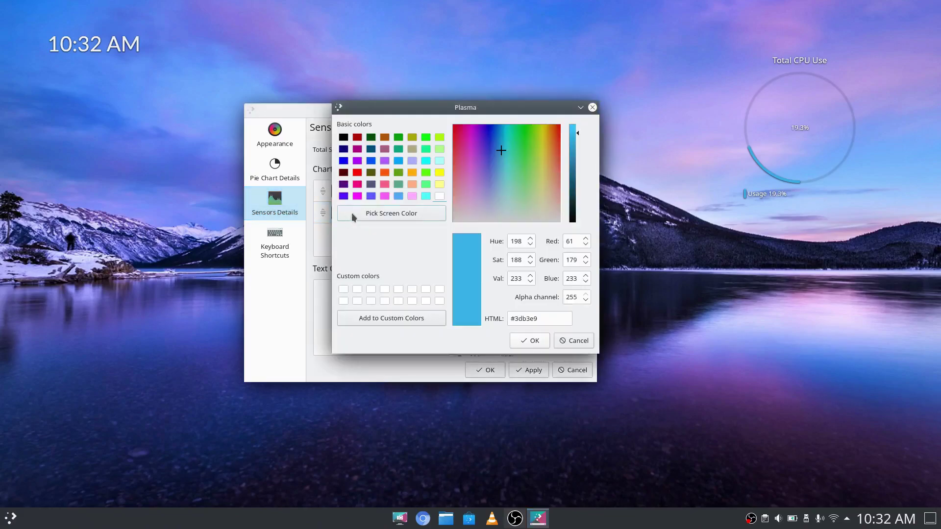
pyautogui.click(385, 161)
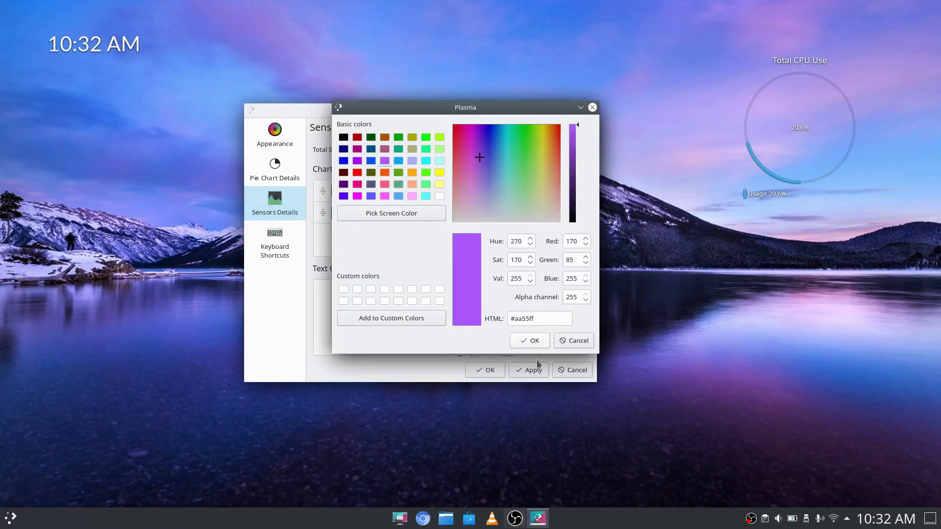
pyautogui.click(535, 342)
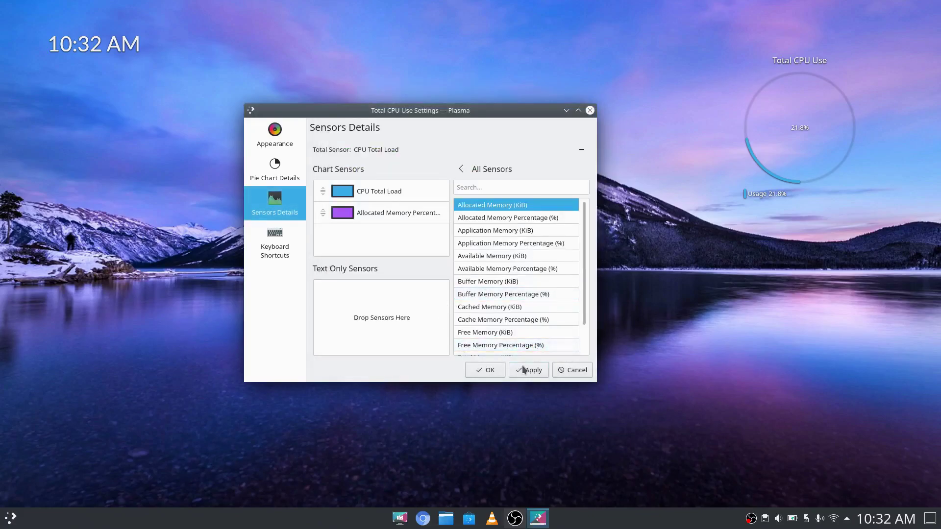
# Step: Apply the sensor change and close the widget settings with OK
pyautogui.click(522, 366)
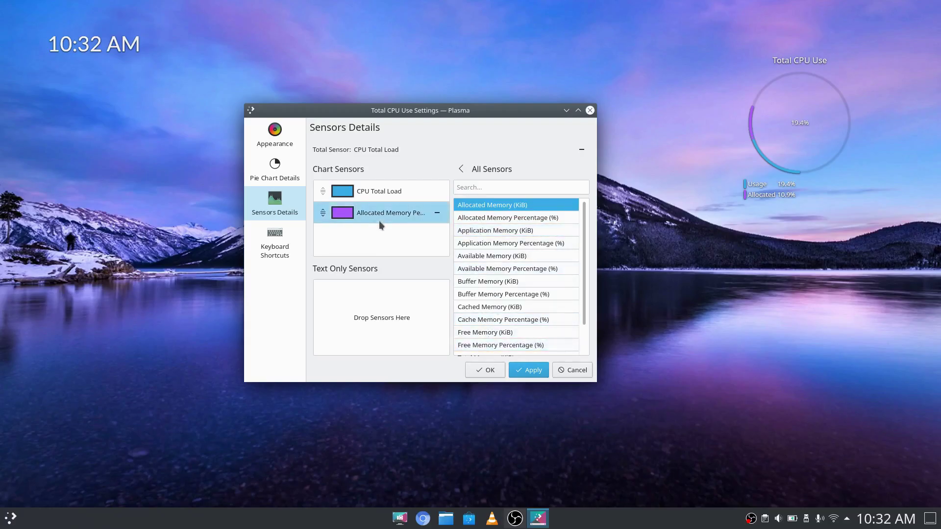
pyautogui.scroll(-3, 539, 245)
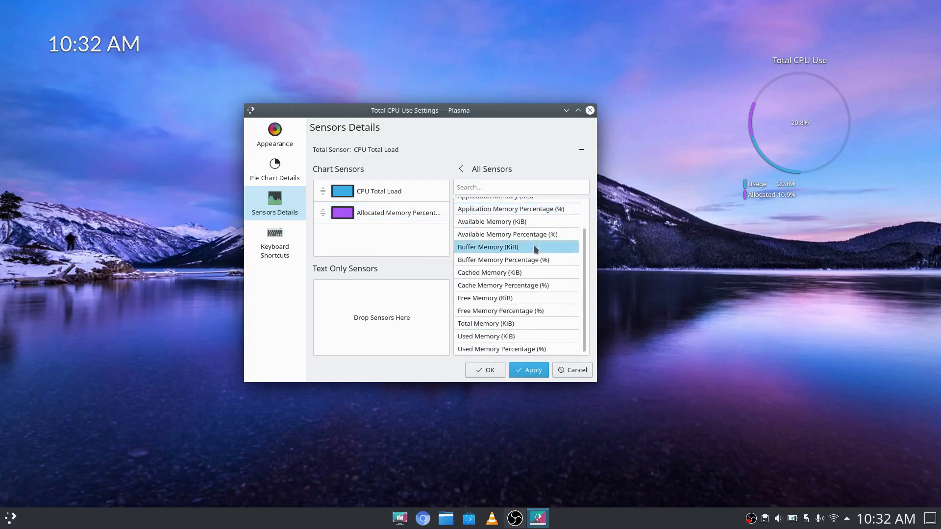
pyautogui.click(488, 371)
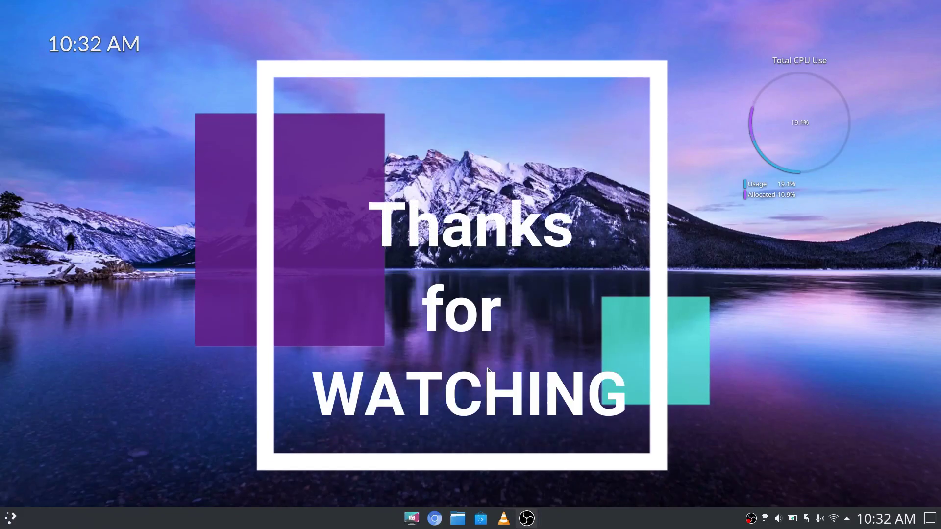